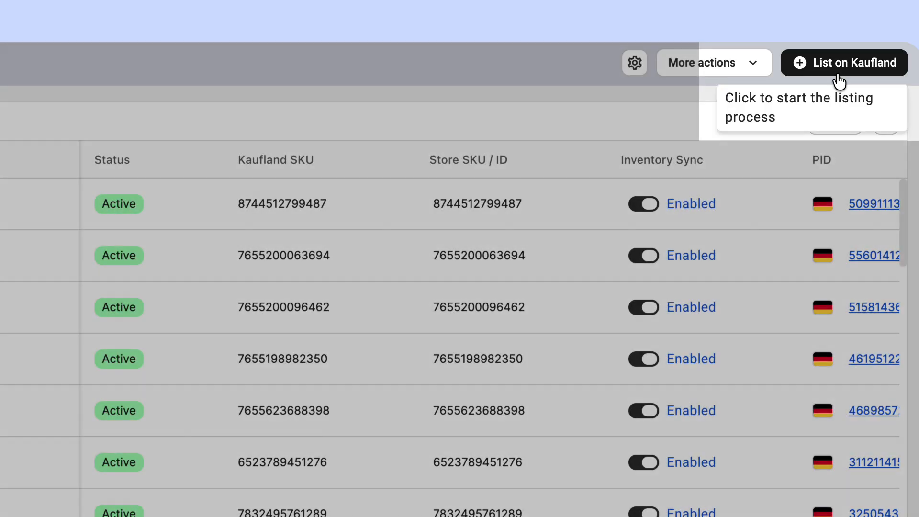
- Start a new Kaufland listing and keep Germany as the marketplace after checking the available countries
click(836, 72)
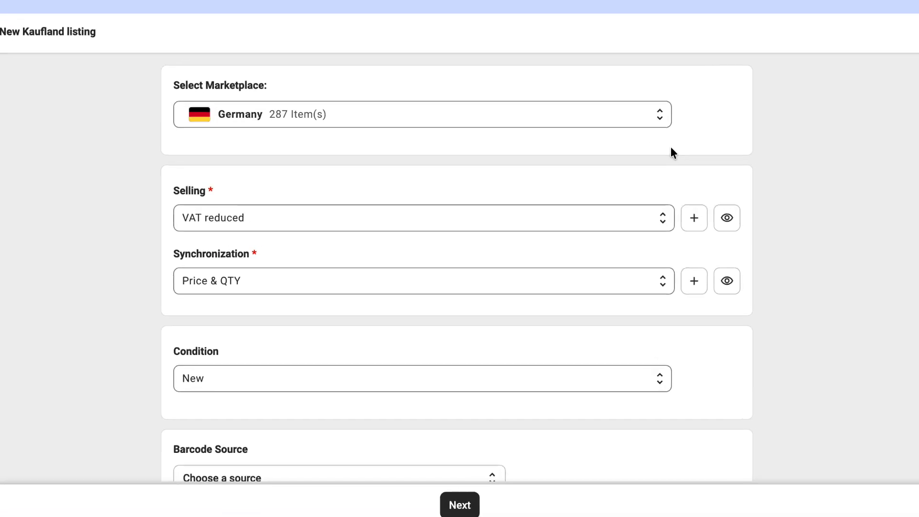
click(660, 116)
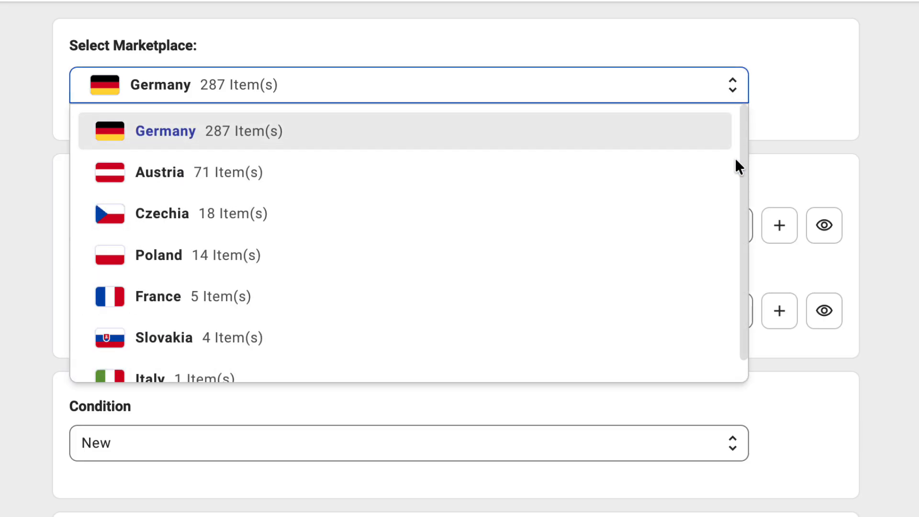
scroll(736, 160, down, 1)
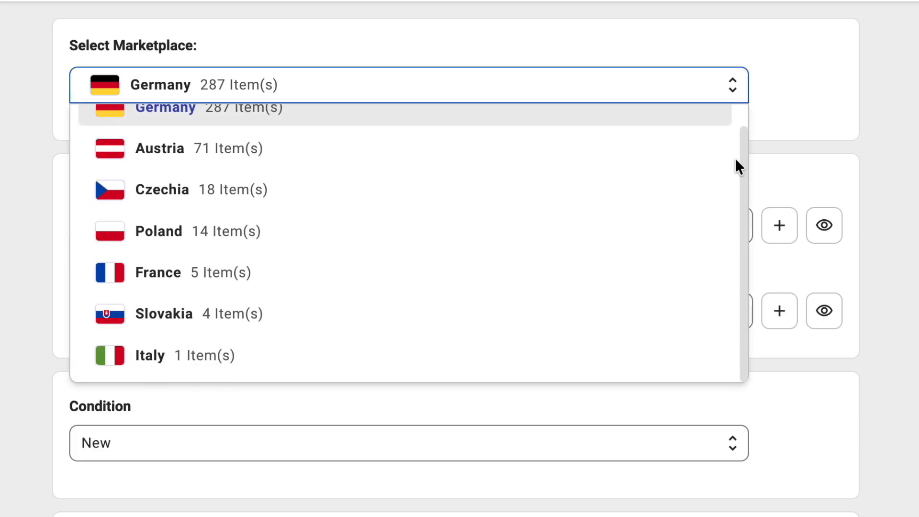
click(792, 113)
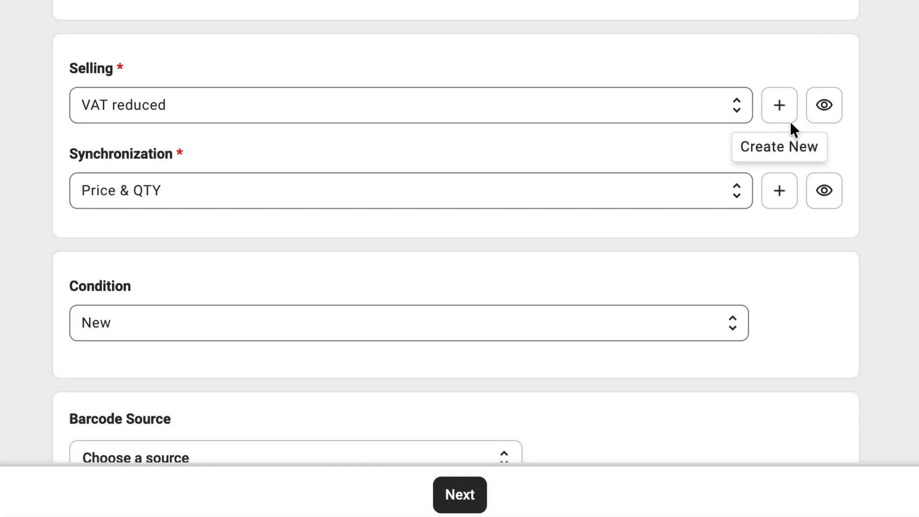
- Create a new Selling policy with a price modification of Percentage Increase set to 10
click(789, 122)
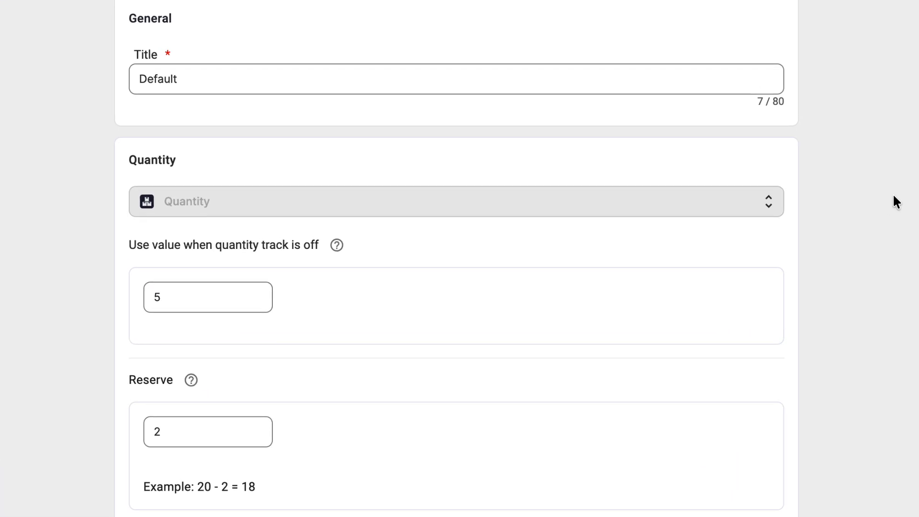
scroll(893, 195, down, 5)
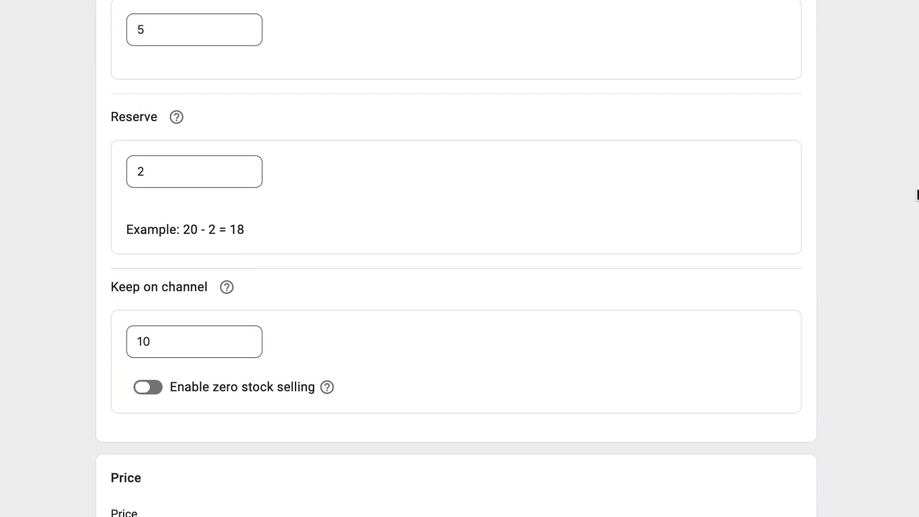
scroll(916, 195, down, 7)
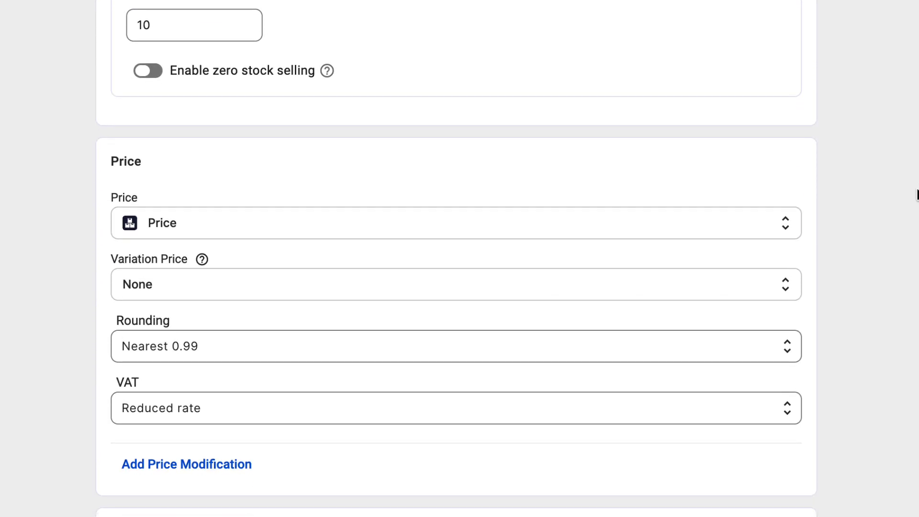
scroll(916, 195, down, 2)
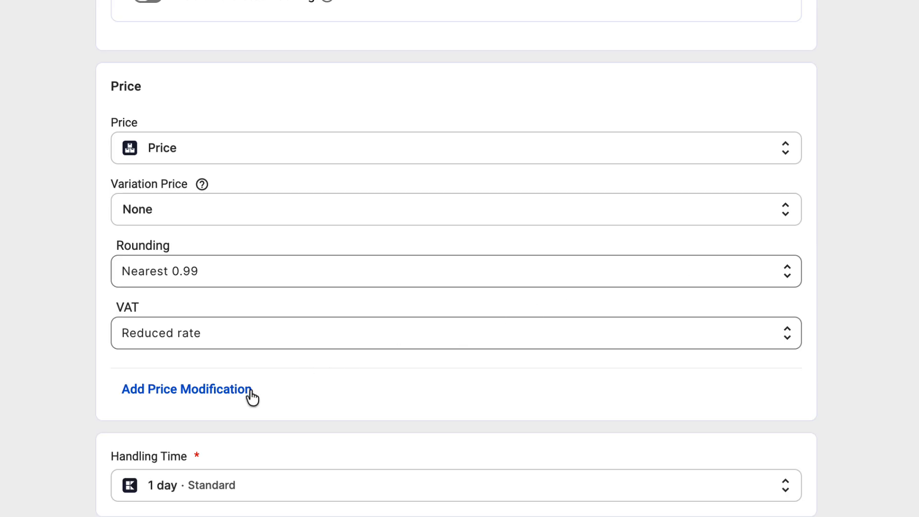
click(250, 390)
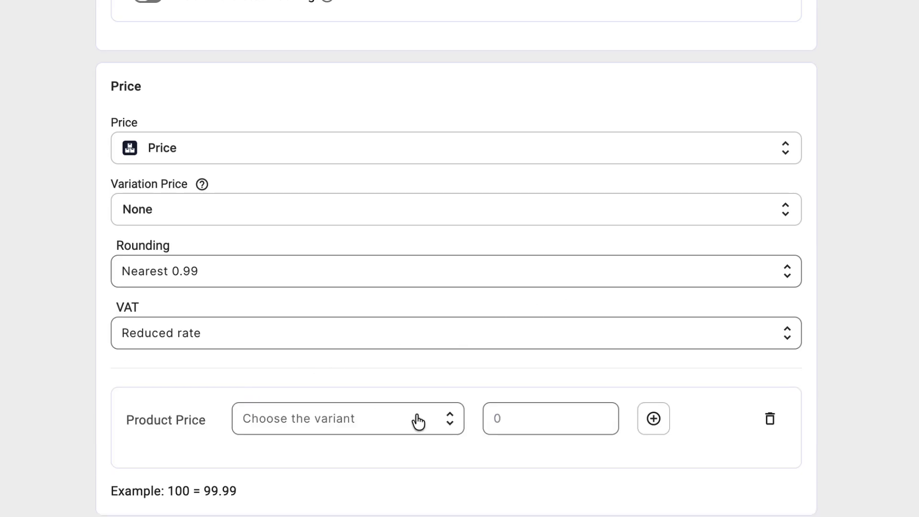
click(449, 420)
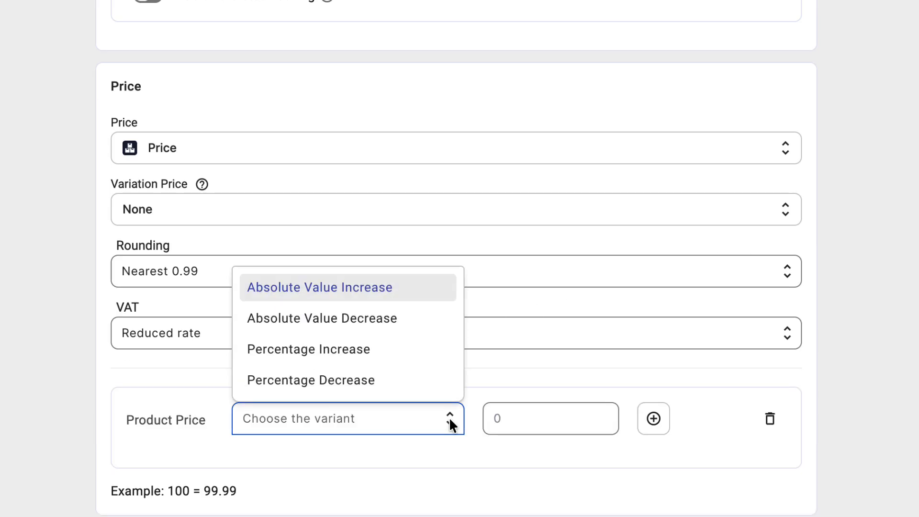
click(432, 363)
click(532, 416)
text(10)
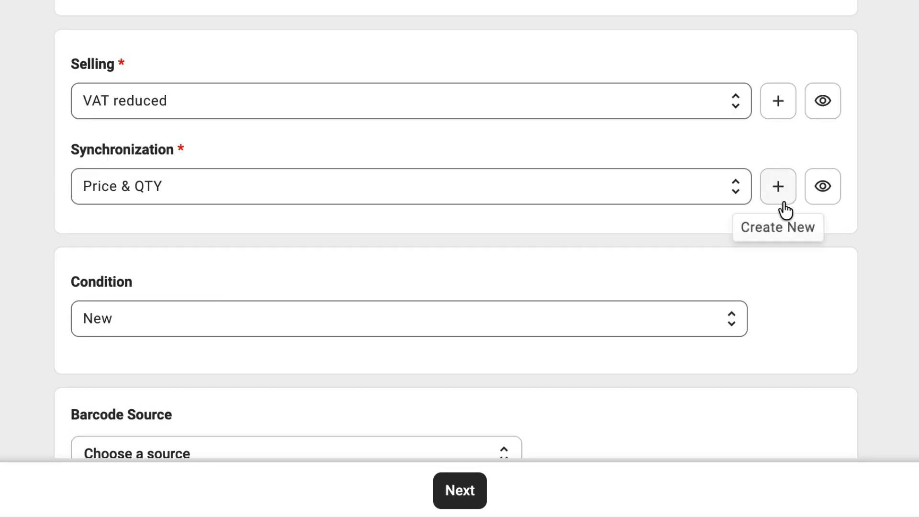
- View the revise data settings of a new Synchronization policy and check the Condition field of the listing
click(778, 187)
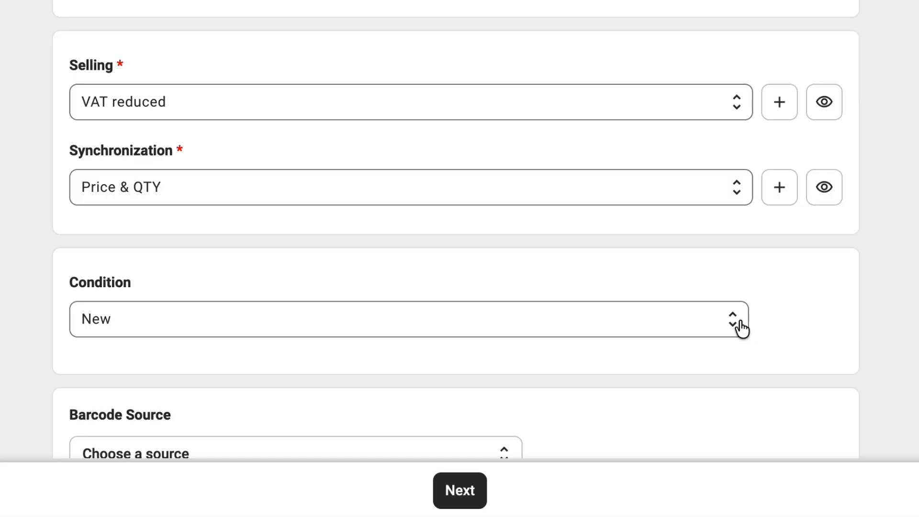
click(739, 323)
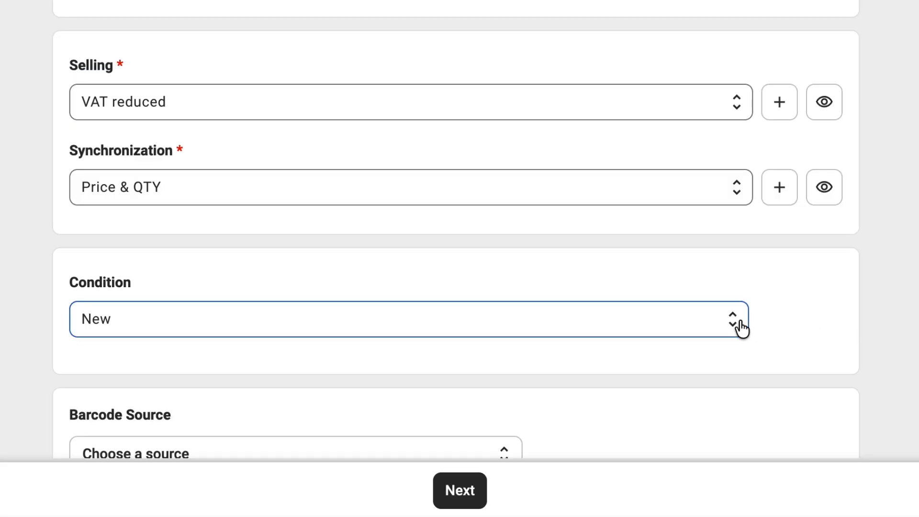
click(899, 324)
- Set the barcode source to the store attribute EAN under Variant Options and continue to product selection
scroll(899, 318, down, 1)
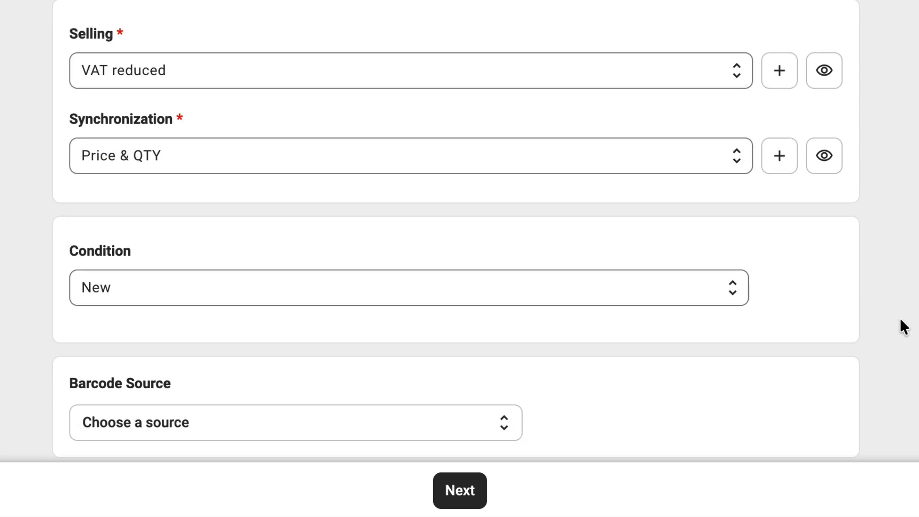
click(516, 429)
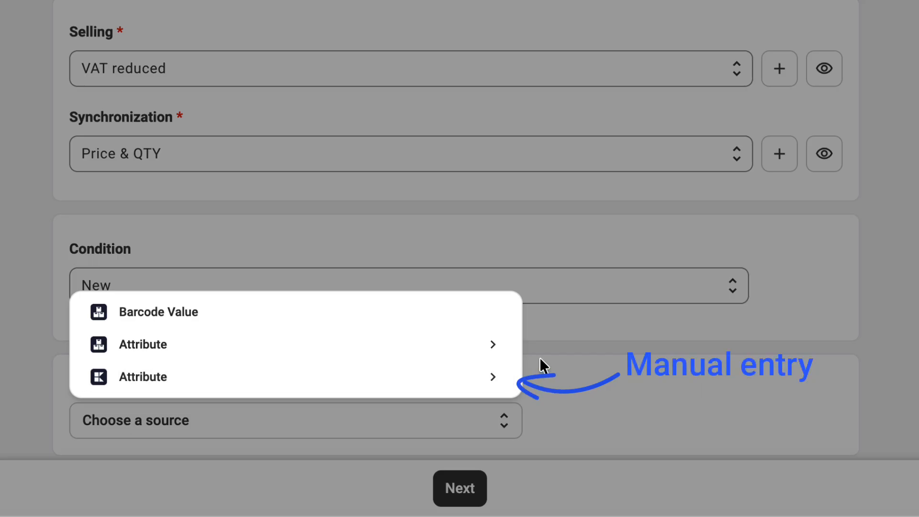
click(492, 346)
click(398, 196)
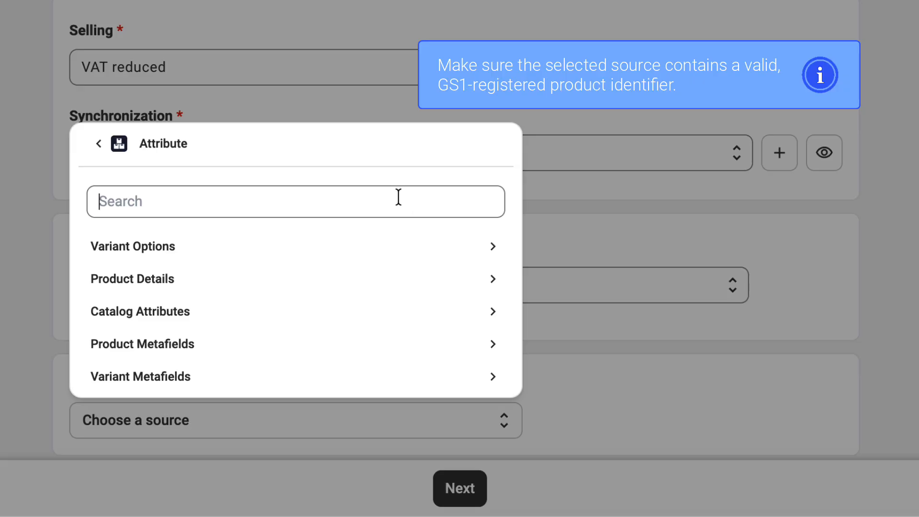
text(ean)
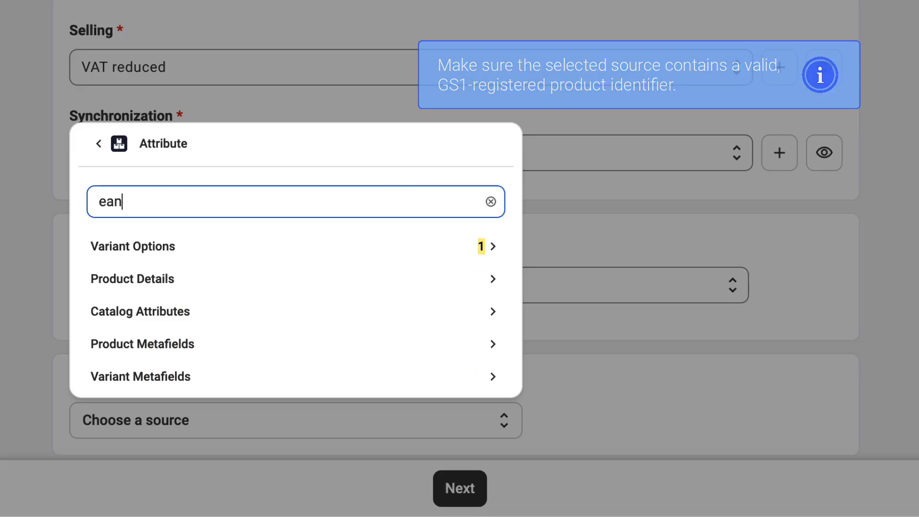
click(429, 246)
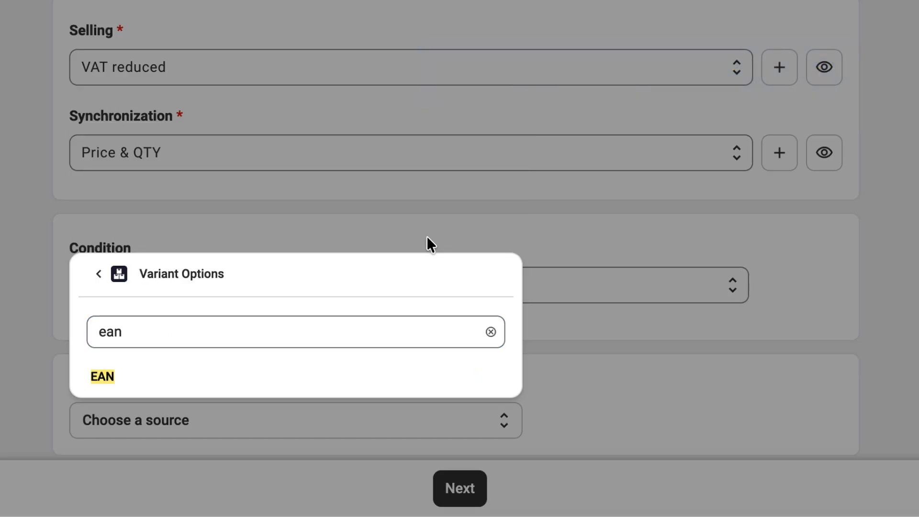
click(325, 381)
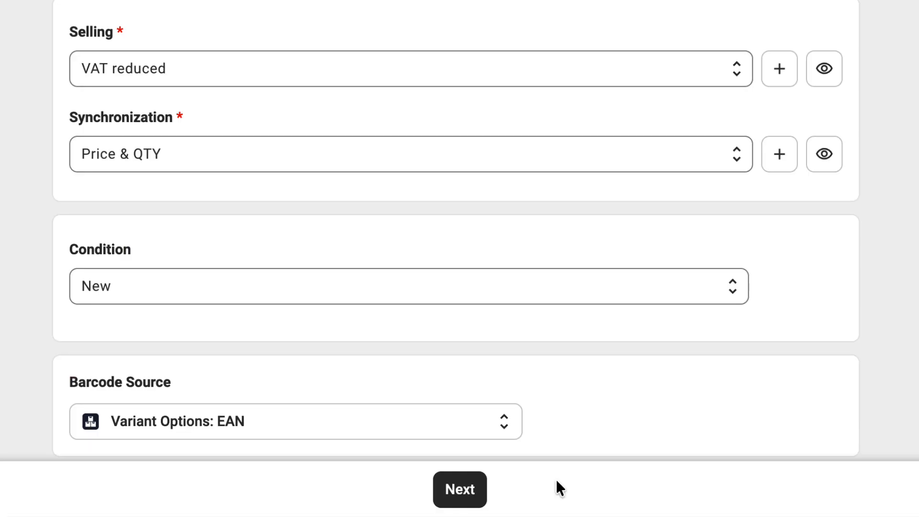
click(478, 500)
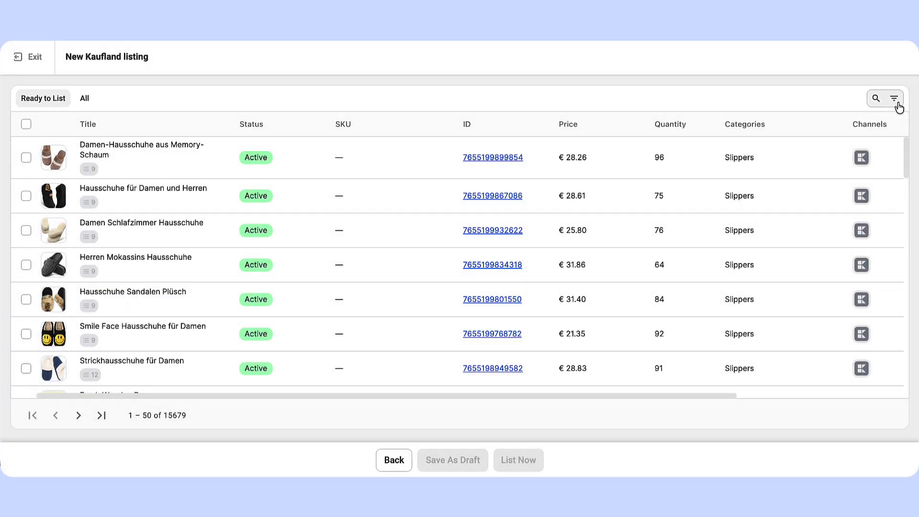
- Show the product filters, select all products on the current page and submit them for listing
click(893, 100)
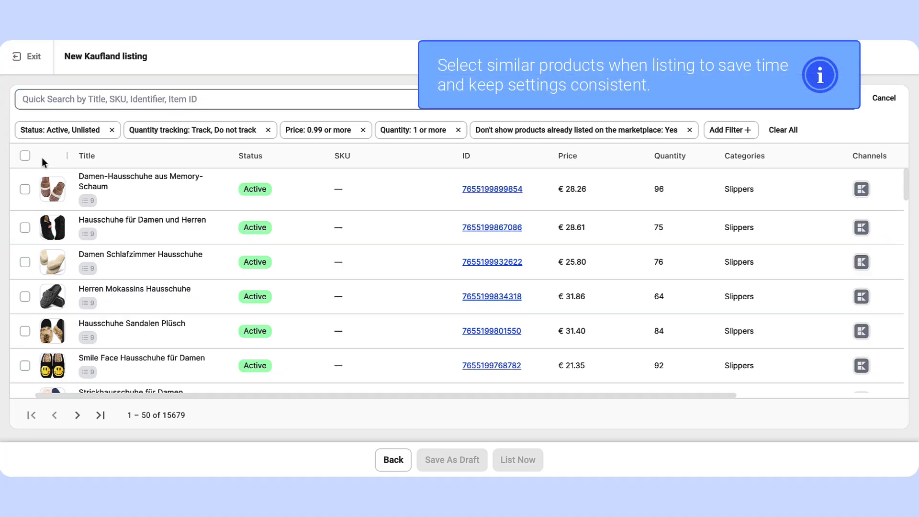
click(28, 157)
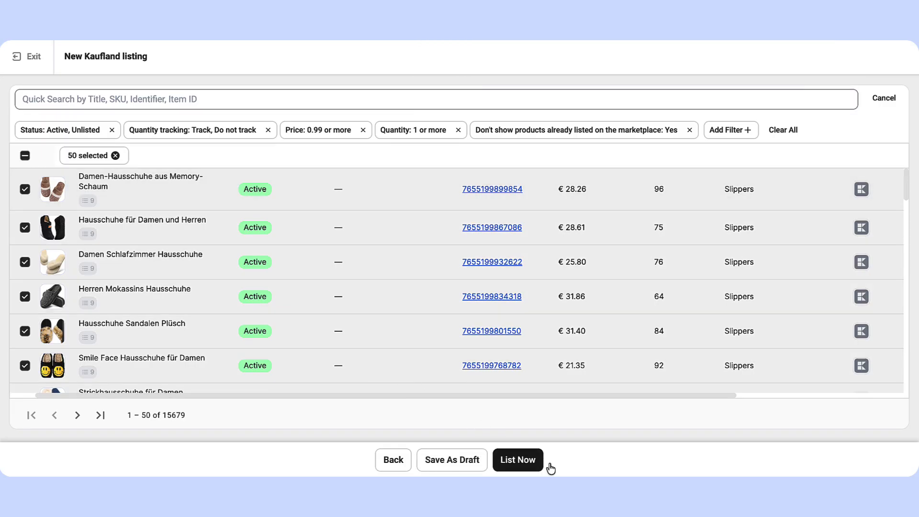
click(475, 469)
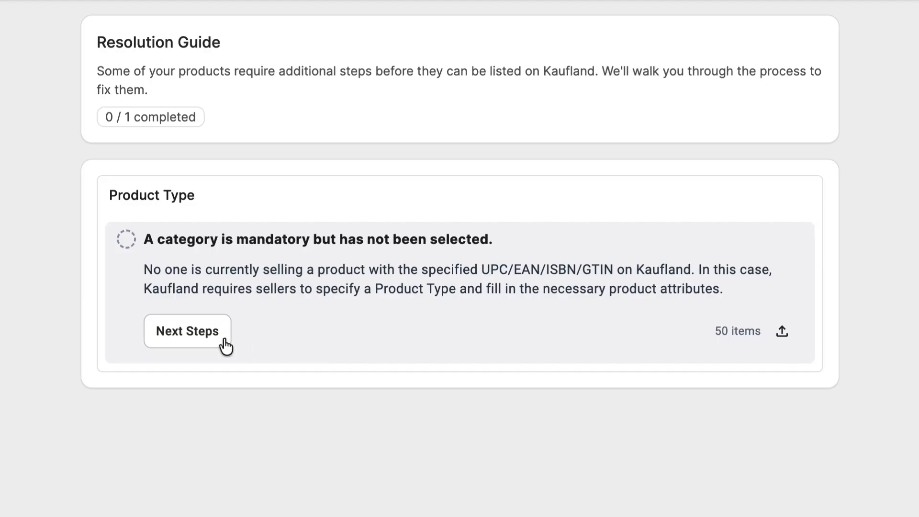
- Address the missing category issue with a Product Type Policy and request Kaufland's recommended categories
click(208, 334)
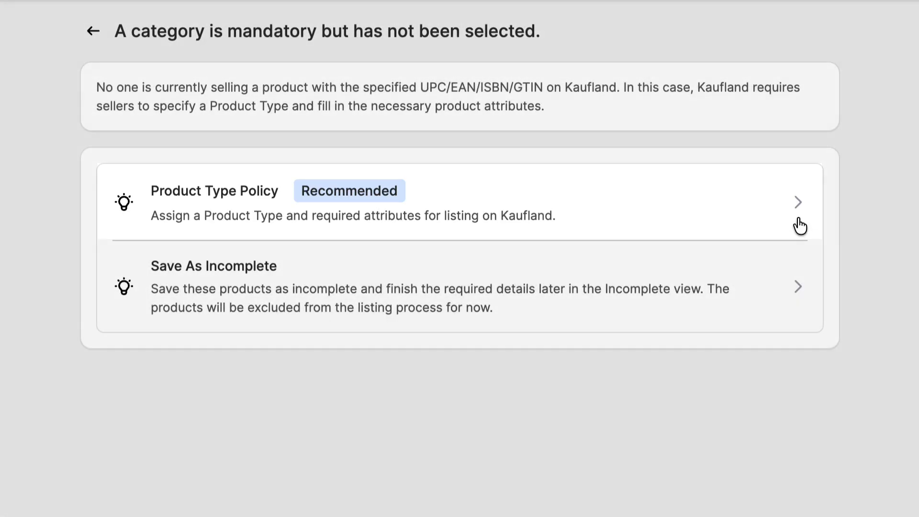
click(797, 224)
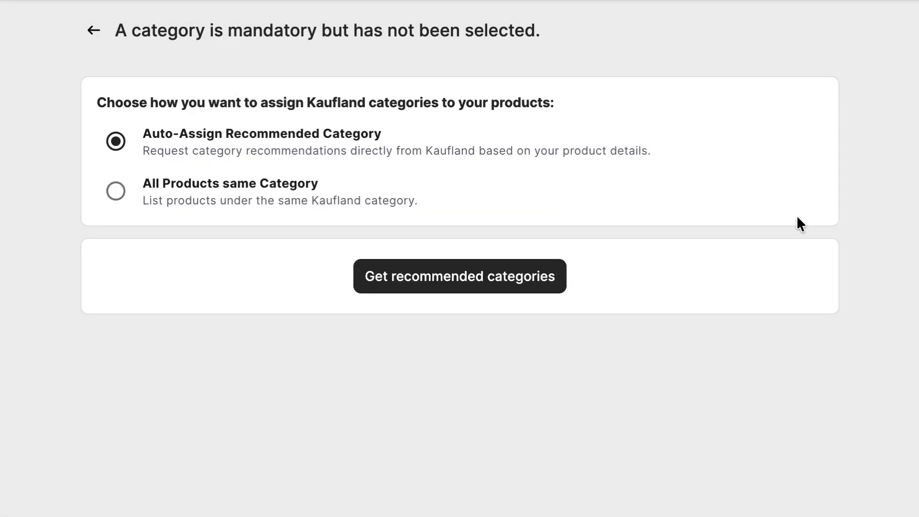
click(542, 286)
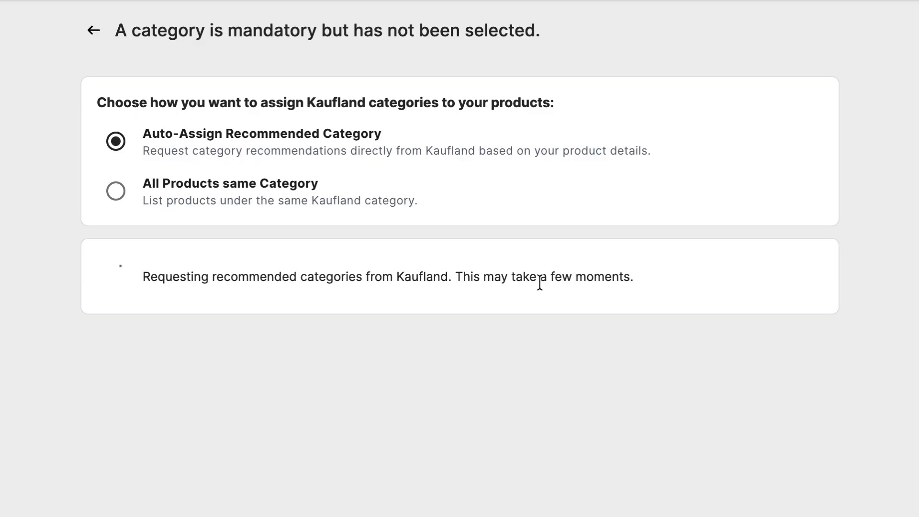
- Change the suggested category by searching for "Hausschuh", choosing Mode & Accessoires > Schuh & Zubehör > Schuh > Hausschuh, and save it
mouse_move(809, 410)
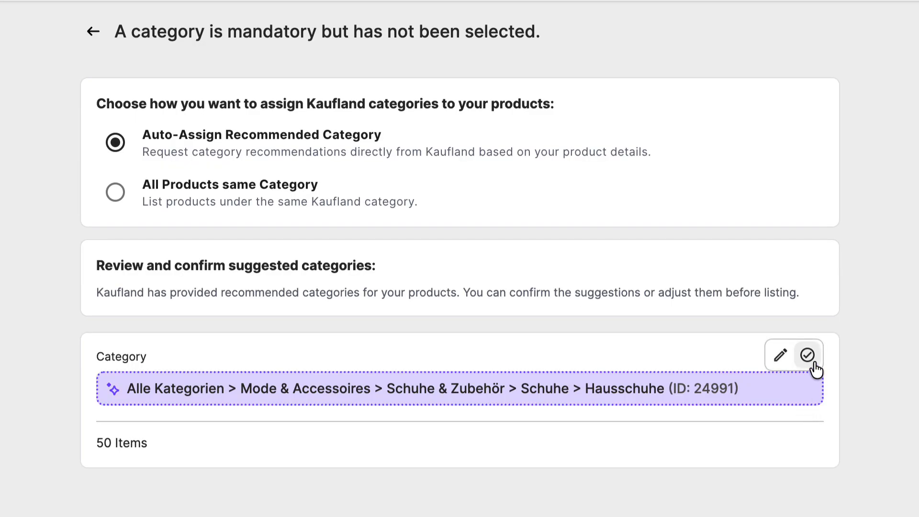
click(779, 361)
click(249, 96)
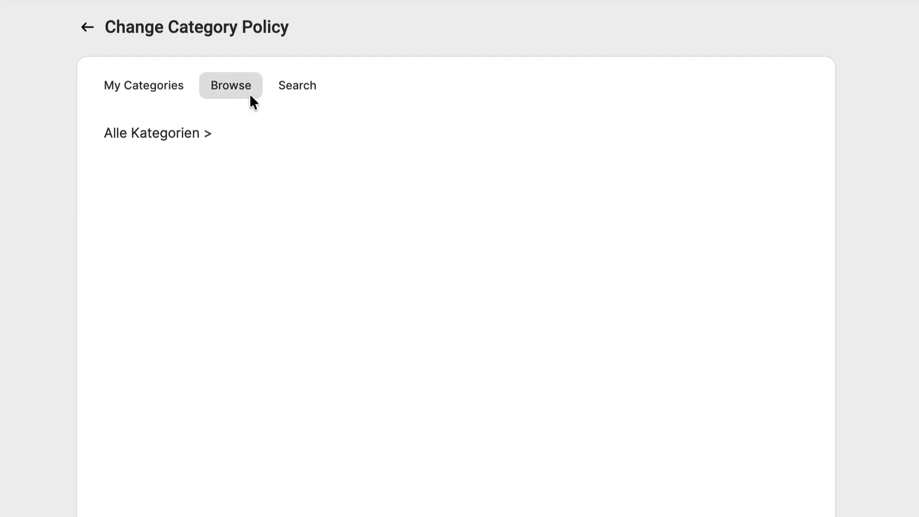
click(300, 102)
click(172, 128)
text(Hausschuh)
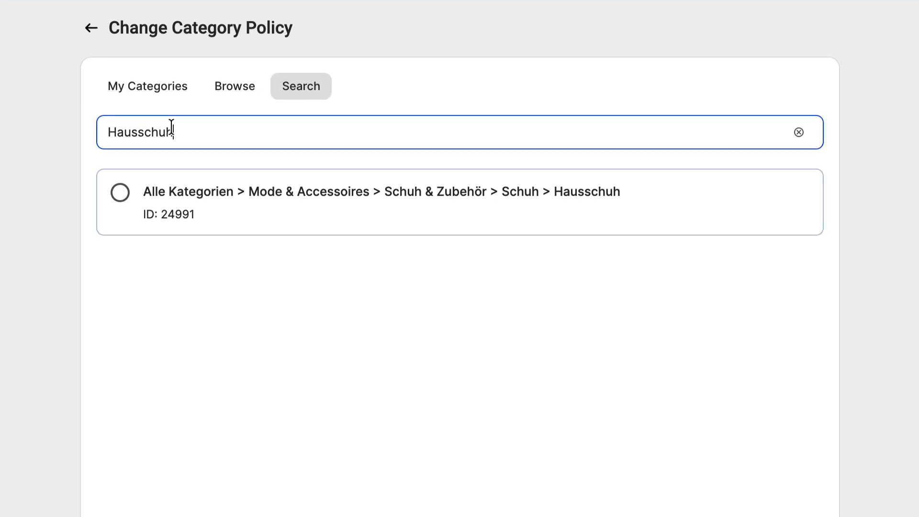
click(120, 210)
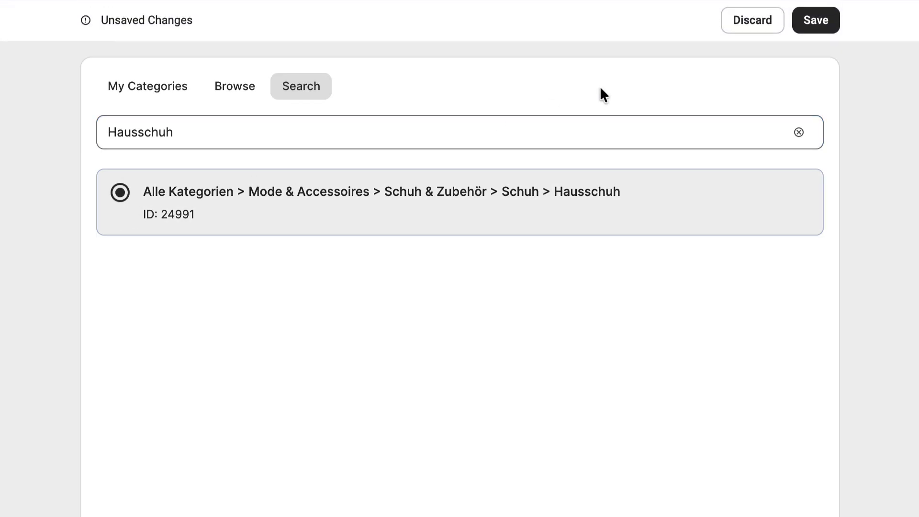
click(827, 30)
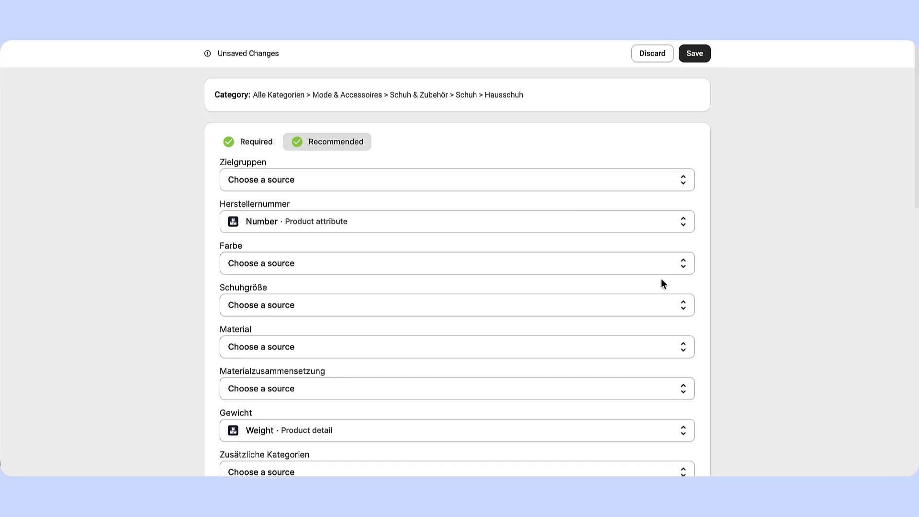
- Map the recommended Farbe attribute to the Color product attribute, save it and confirm it as a global mapping
click(636, 270)
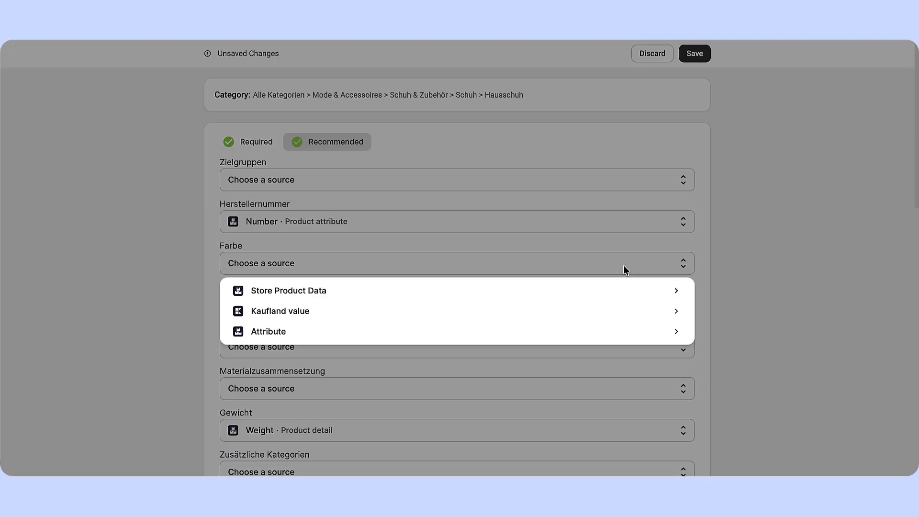
click(659, 342)
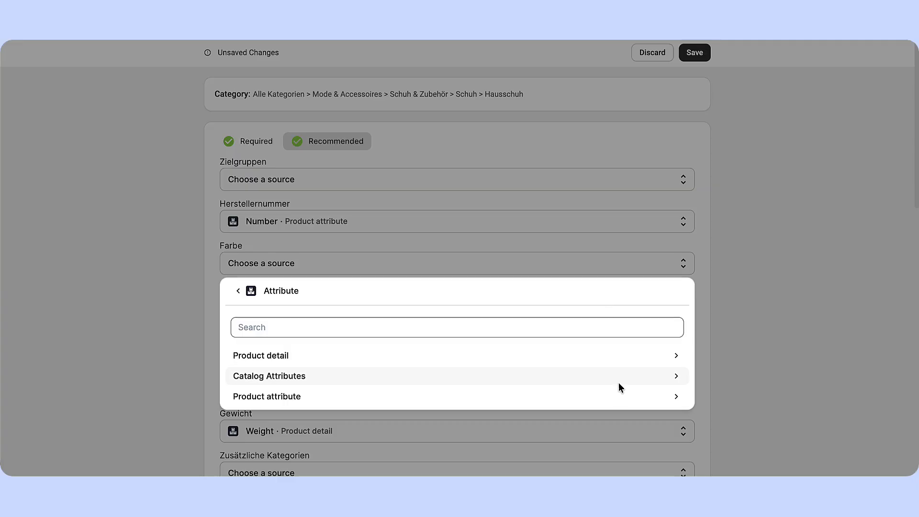
click(618, 401)
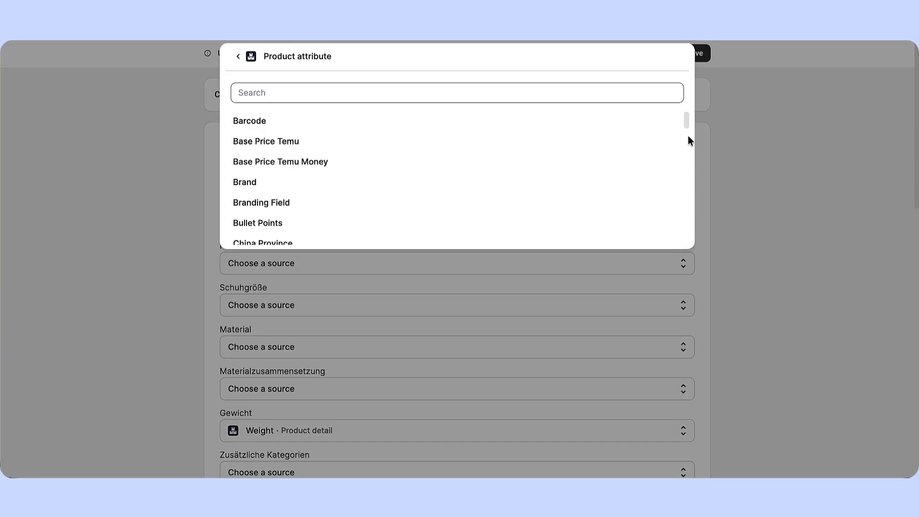
scroll(687, 136, down, 3)
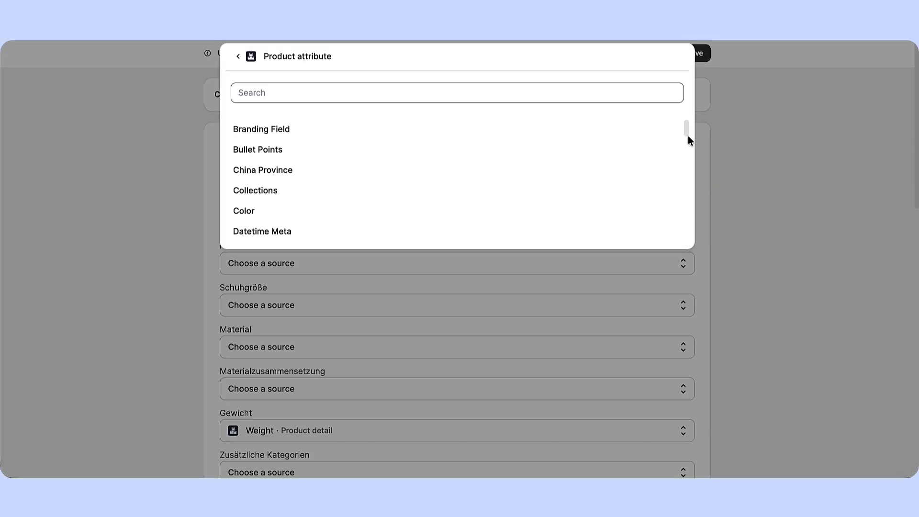
click(600, 213)
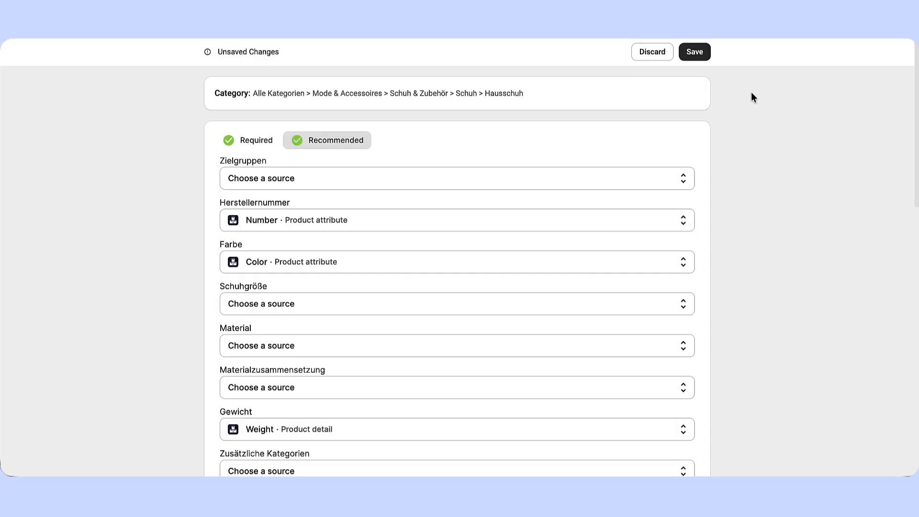
click(701, 58)
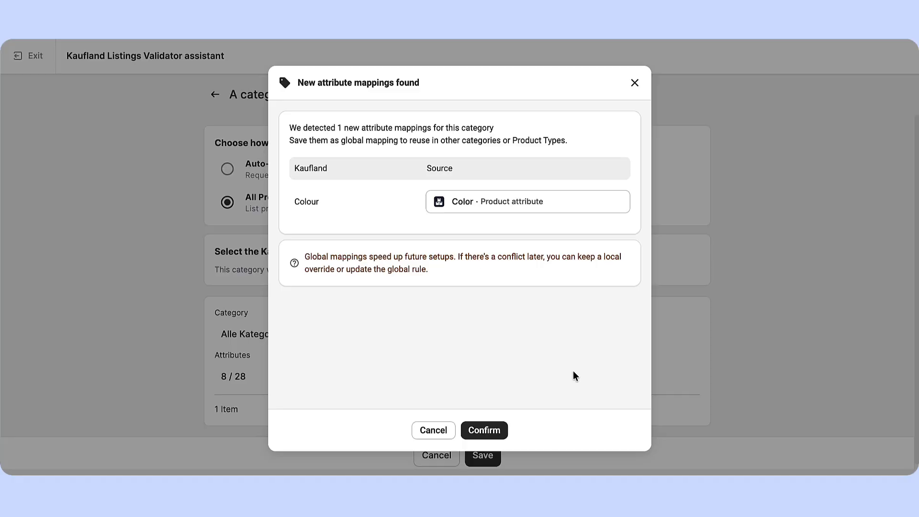
click(501, 434)
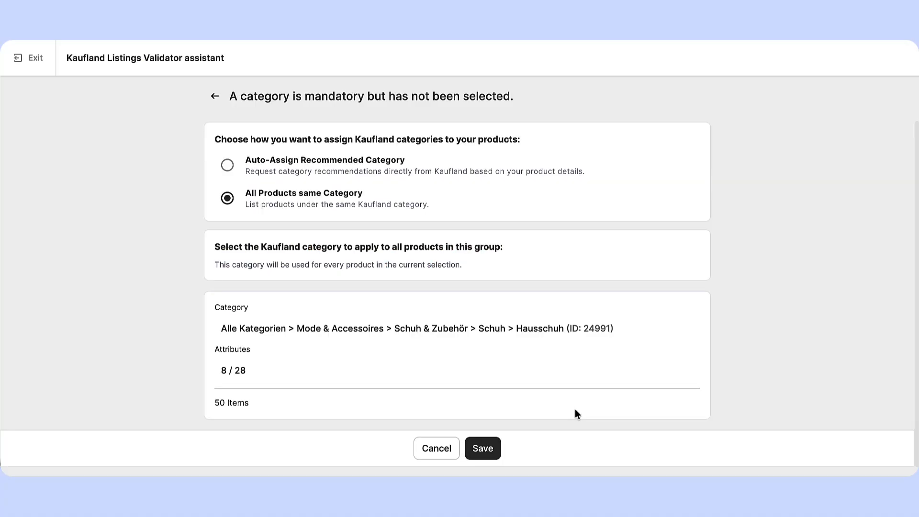
- Save the category assignment for the product group and list the products on Kaufland immediately
click(492, 450)
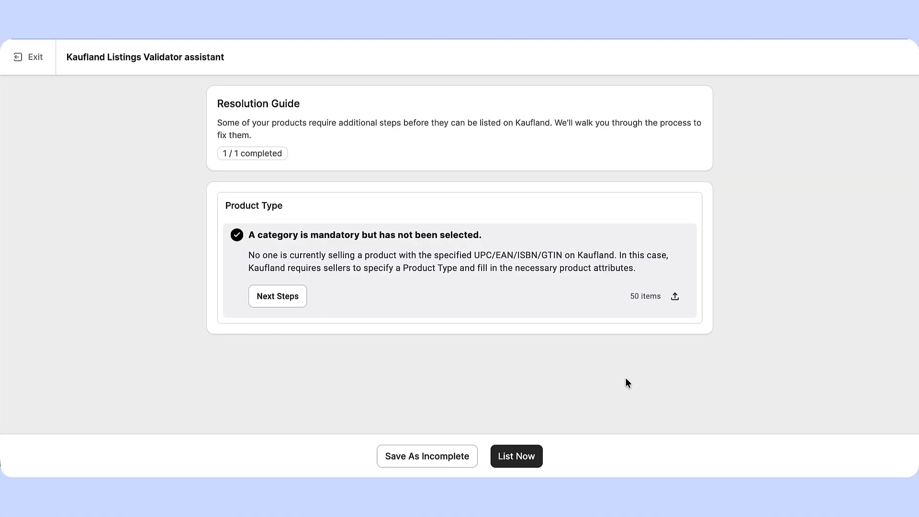
click(532, 464)
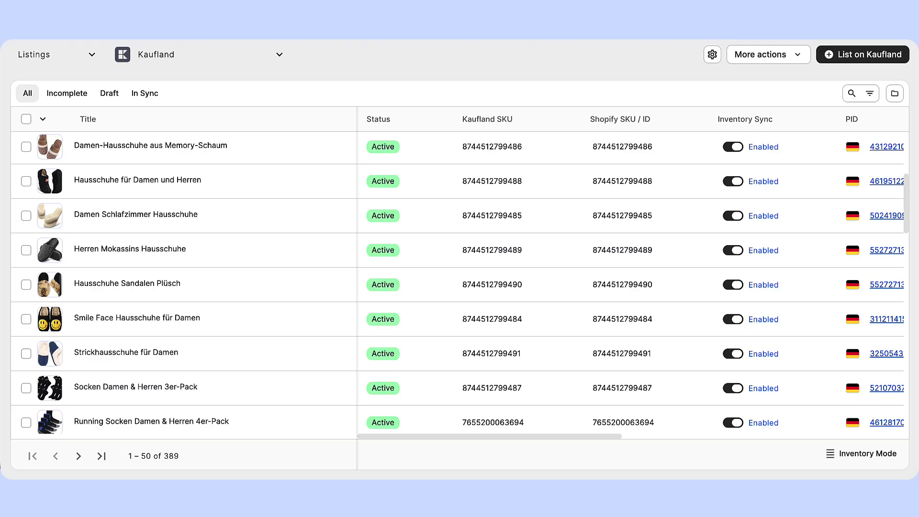